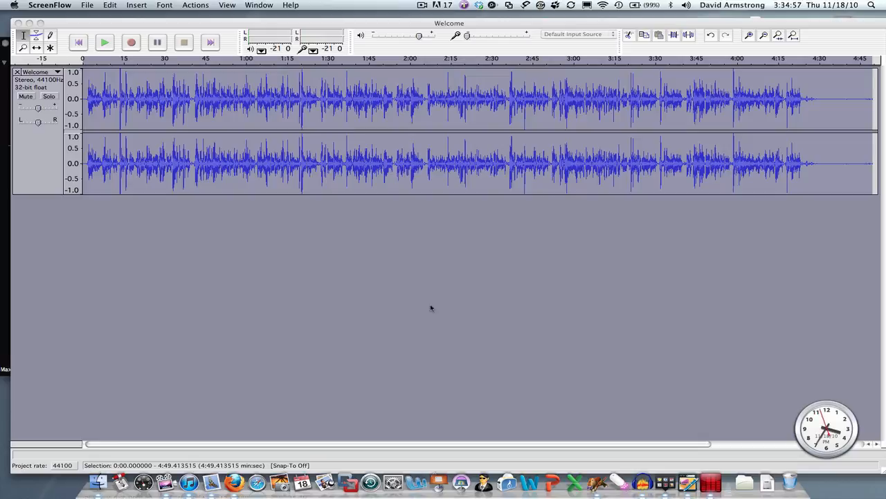
Step: Switch to Firefox to view the podsafe music search results, and return to Audacity
{"action": "left_click", "coordinate": [234, 478]}
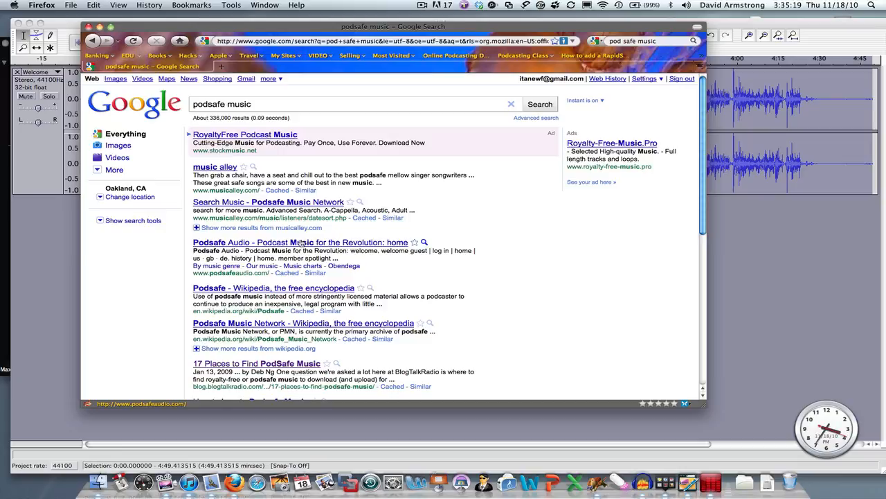
{"action": "left_click", "coordinate": [759, 234]}
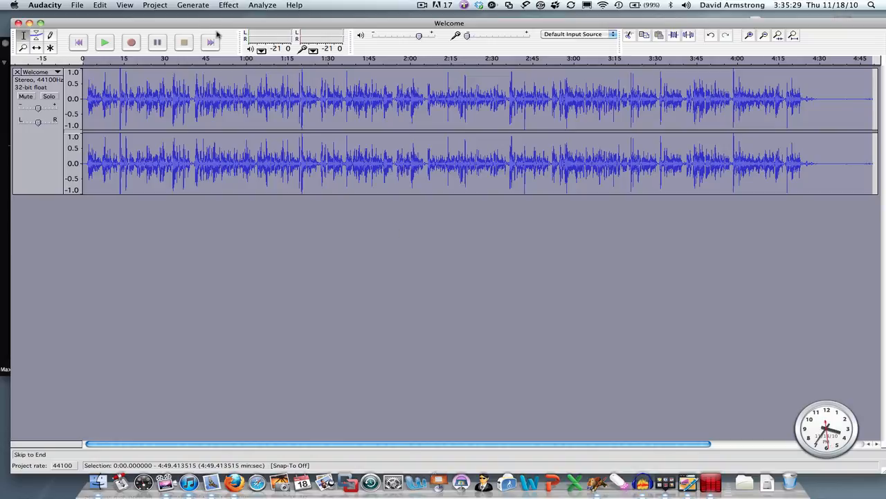
Step: Import the audio file 18 Blue Bayou.mp3 from the Desktop as a second track below the Welcome track
{"action": "left_click", "coordinate": [161, 5]}
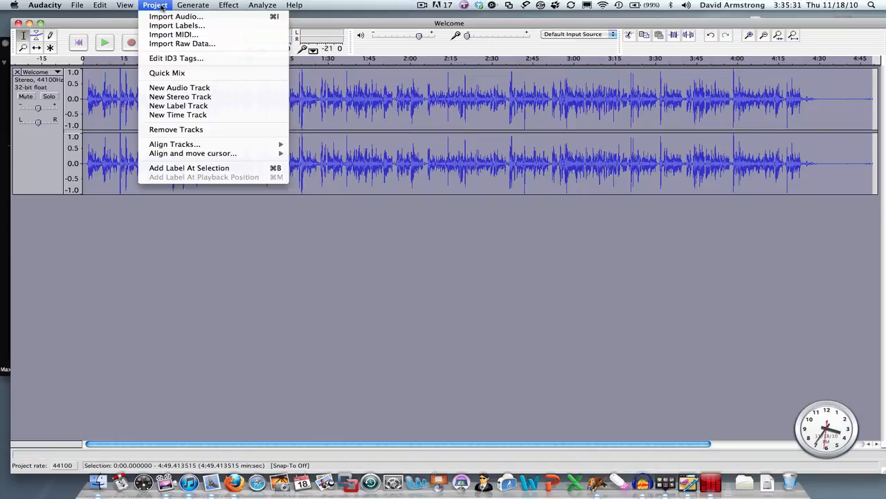
{"action": "left_click", "coordinate": [166, 20]}
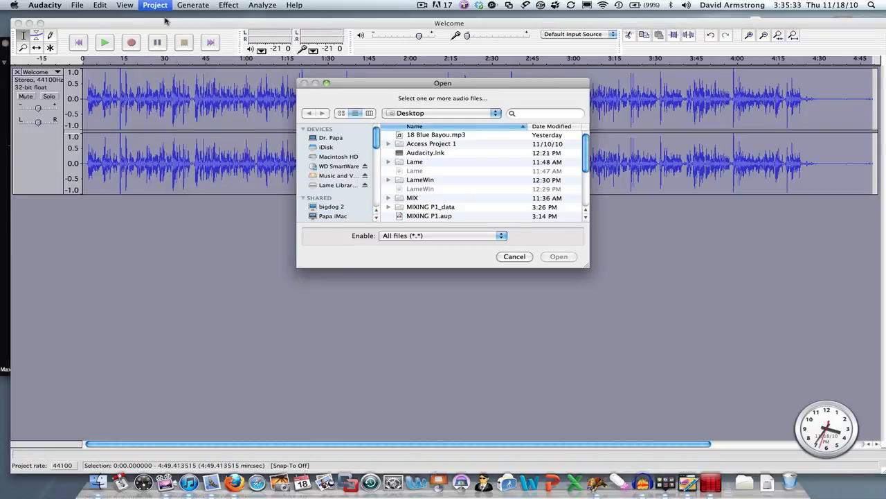
{"action": "left_click", "coordinate": [427, 136]}
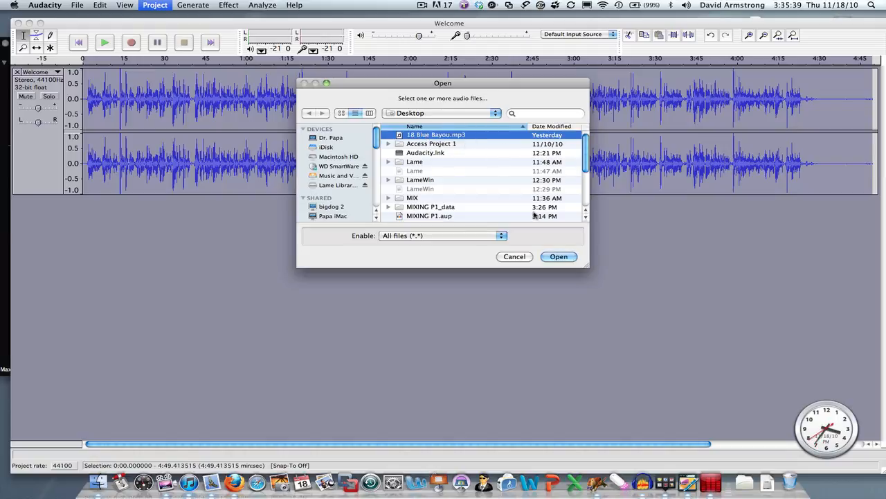
{"action": "left_click", "coordinate": [558, 257]}
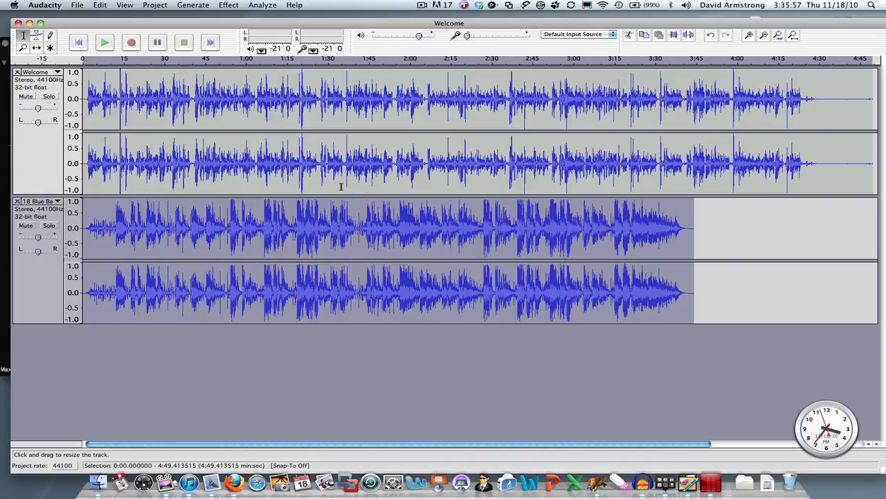
Step: Select about the first second of the Welcome track and view the list of available effects
{"action": "left_click", "coordinate": [84, 101]}
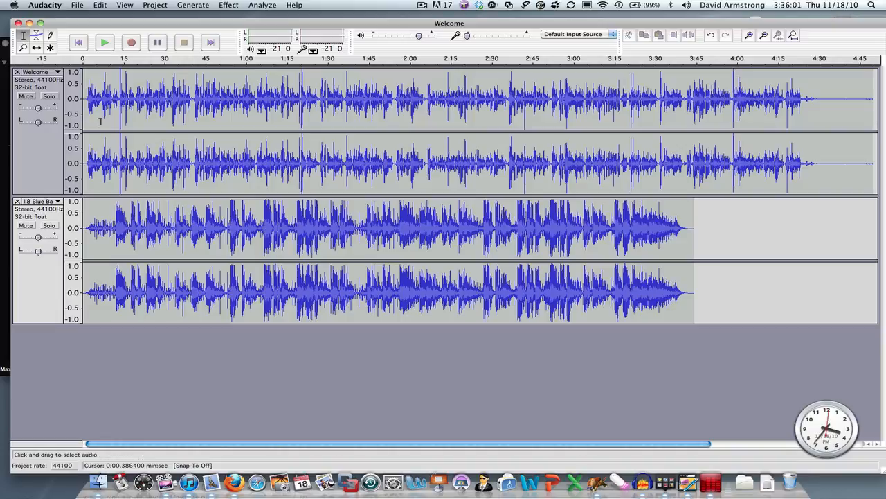
{"action": "left_click", "coordinate": [225, 6]}
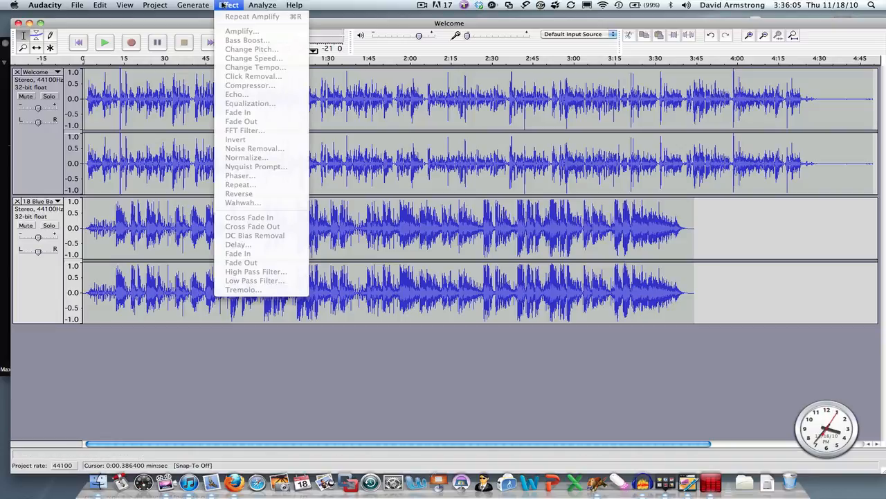
{"action": "left_click", "coordinate": [223, 5]}
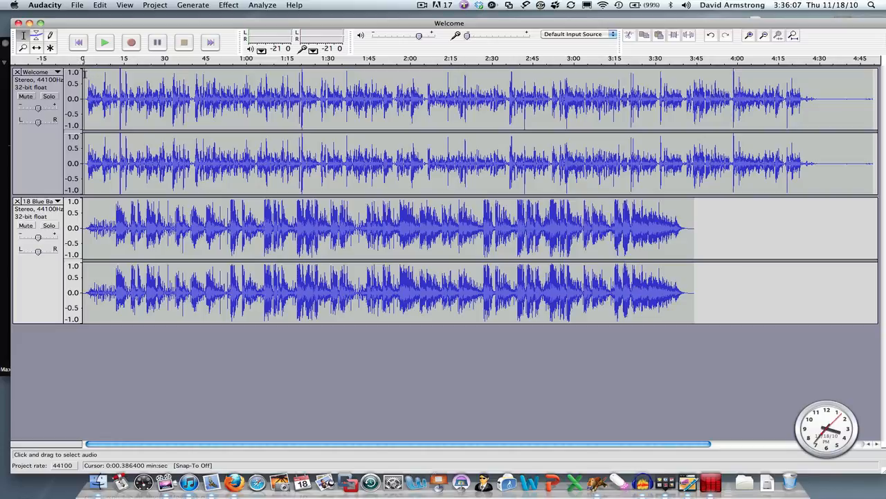
{"action": "left_click_drag", "start_coordinate": [85, 74], "coordinate": [81, 76]}
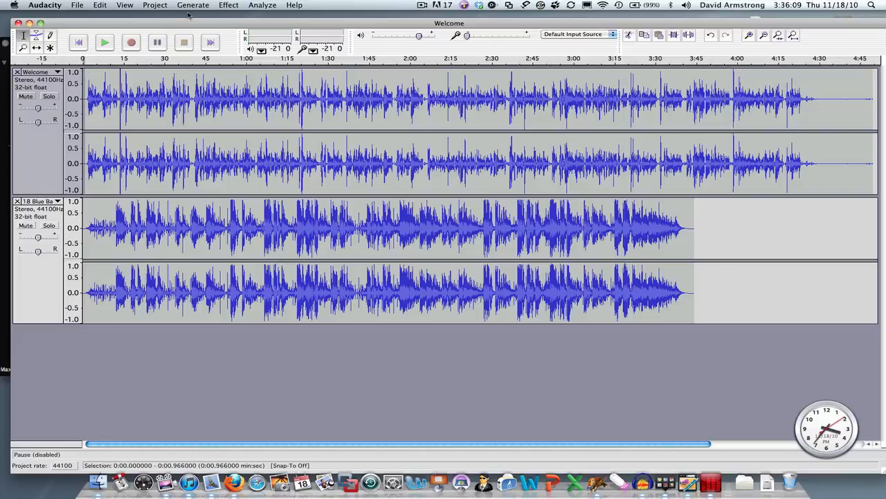
{"action": "left_click", "coordinate": [229, 5]}
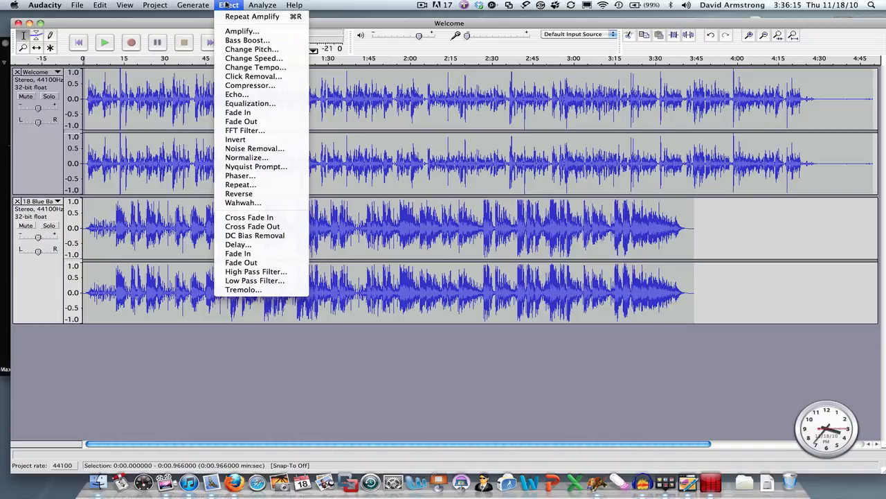
{"action": "left_click", "coordinate": [229, 5]}
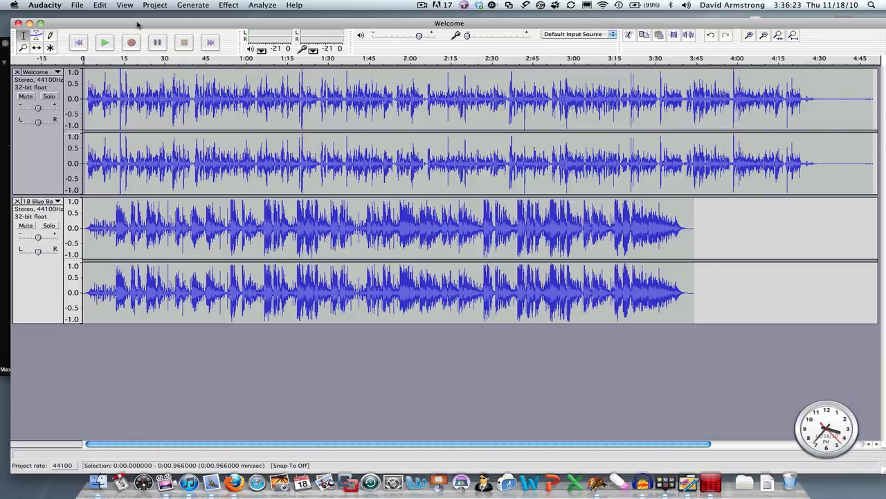
Step: Play both tracks together from about 2 seconds in to hear how speech and music overlap, and stop playback
{"action": "left_click", "coordinate": [105, 43]}
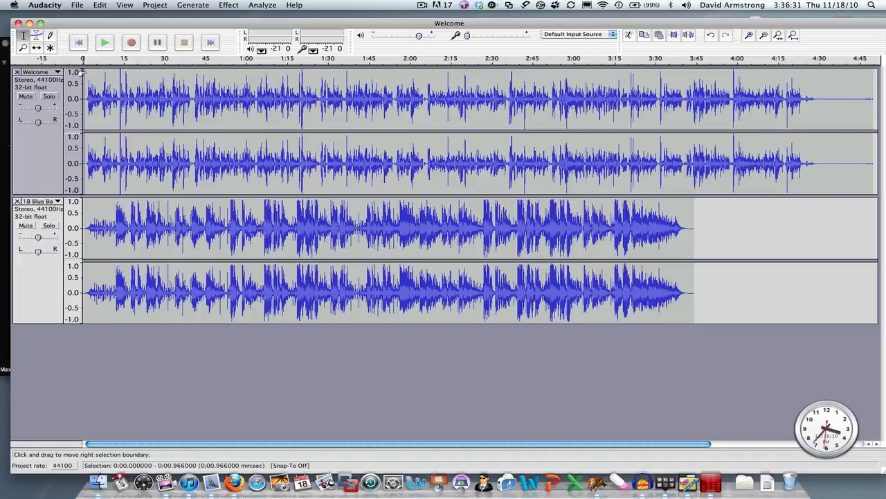
{"action": "left_click", "coordinate": [88, 73]}
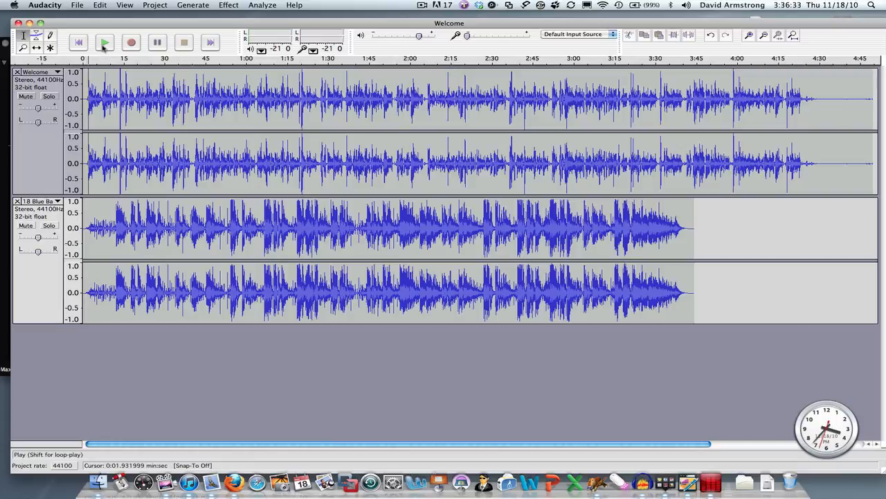
{"action": "left_click", "coordinate": [104, 43]}
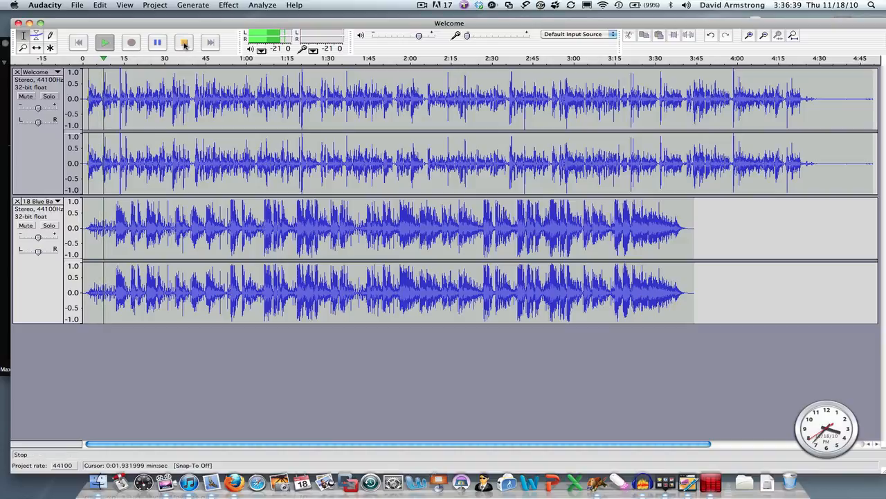
{"action": "left_click", "coordinate": [184, 43]}
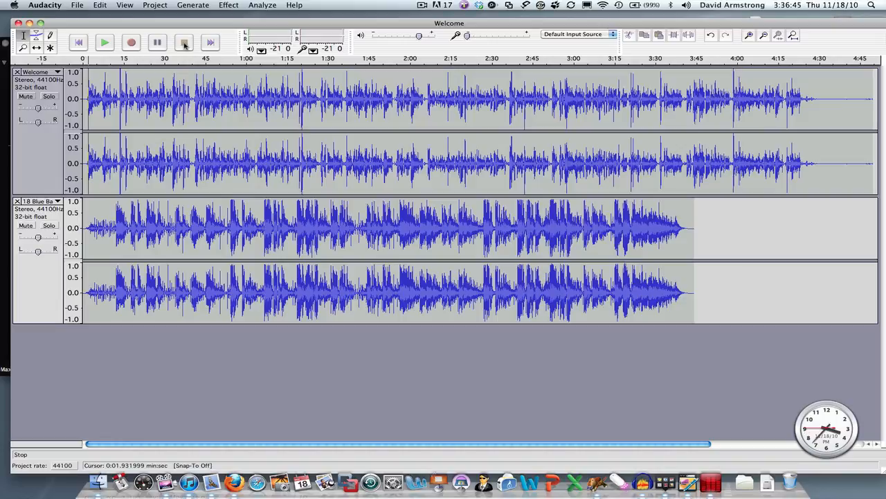
{"action": "left_click", "coordinate": [421, 5]}
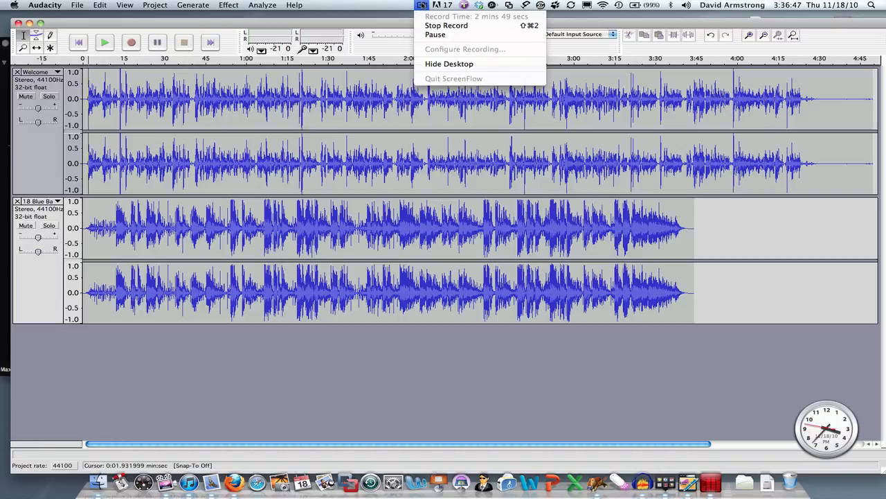
{"action": "left_click", "coordinate": [423, 27]}
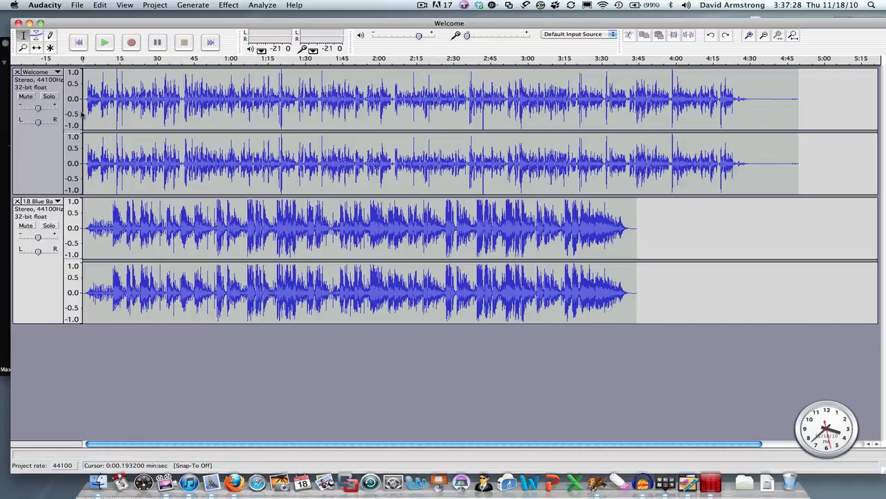
Step: Generate 30 seconds of silence near the start of the Welcome track
{"action": "left_click", "coordinate": [190, 6]}
{"action": "left_click", "coordinate": [191, 17]}
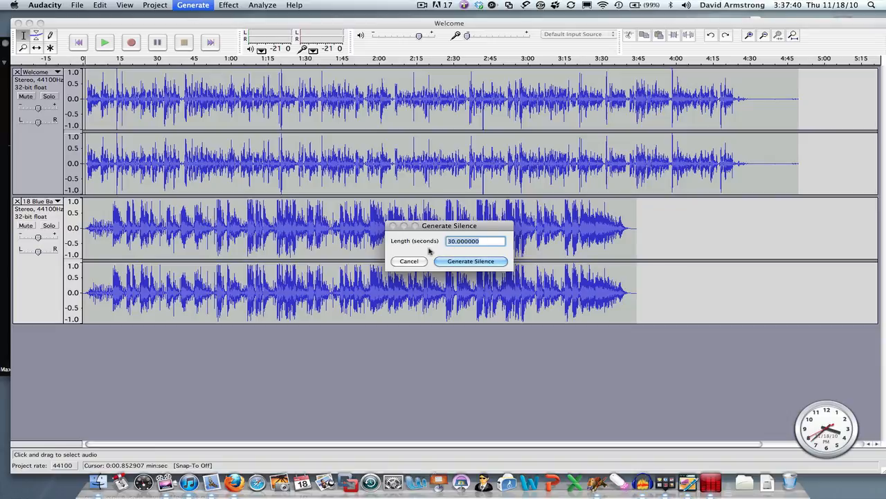
{"action": "left_click", "coordinate": [480, 264]}
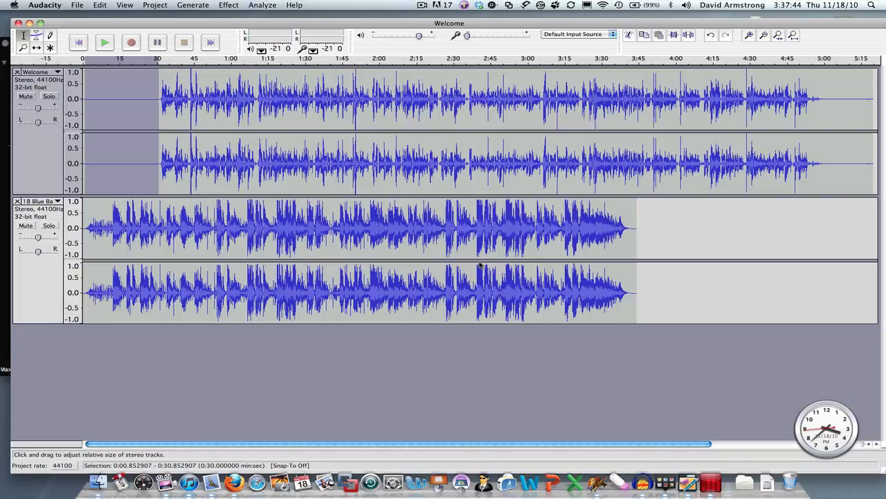
Step: Play the project from about 1.5 seconds to hear the music intro before the speech, and stop playback
{"action": "left_click", "coordinate": [106, 206]}
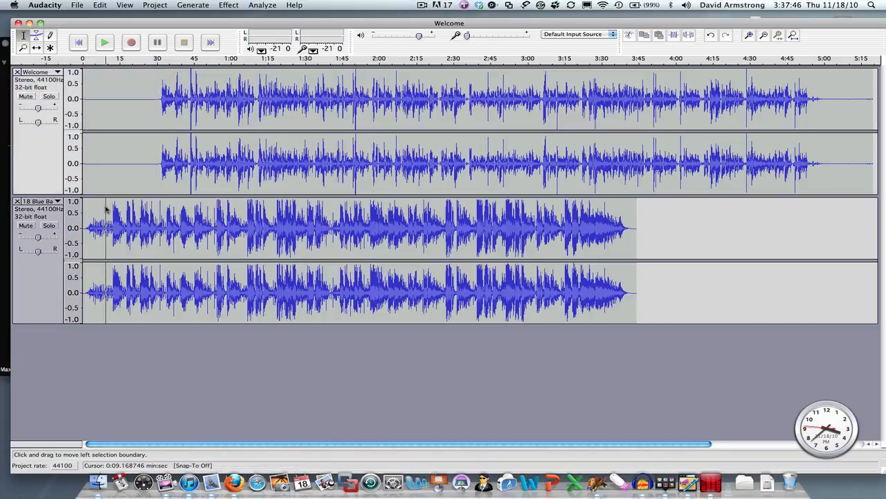
{"action": "left_click", "coordinate": [85, 205]}
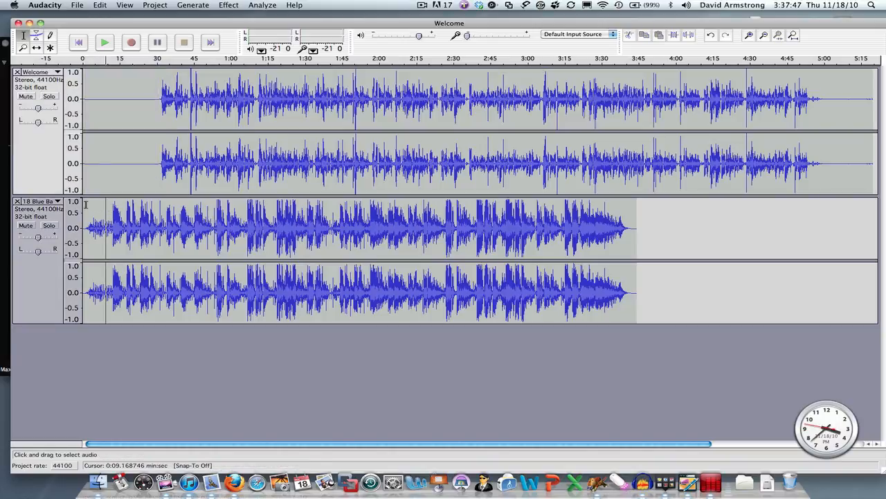
{"action": "left_click", "coordinate": [105, 44]}
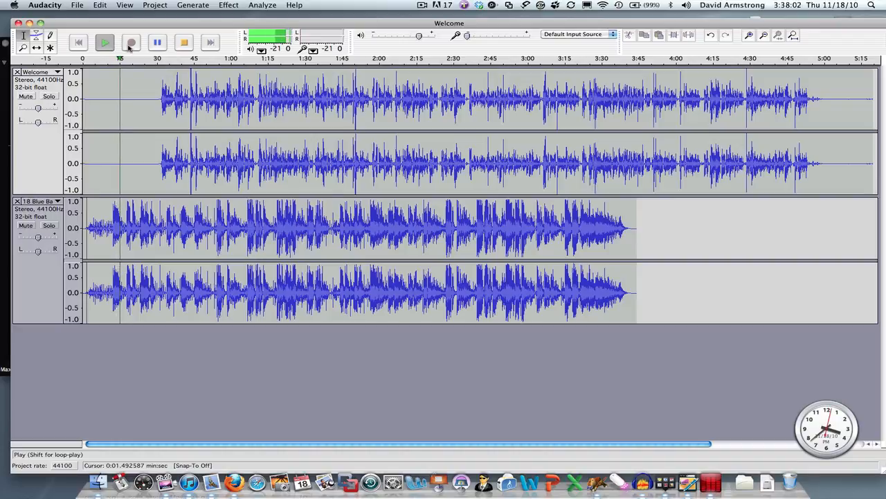
{"action": "left_click", "coordinate": [184, 43]}
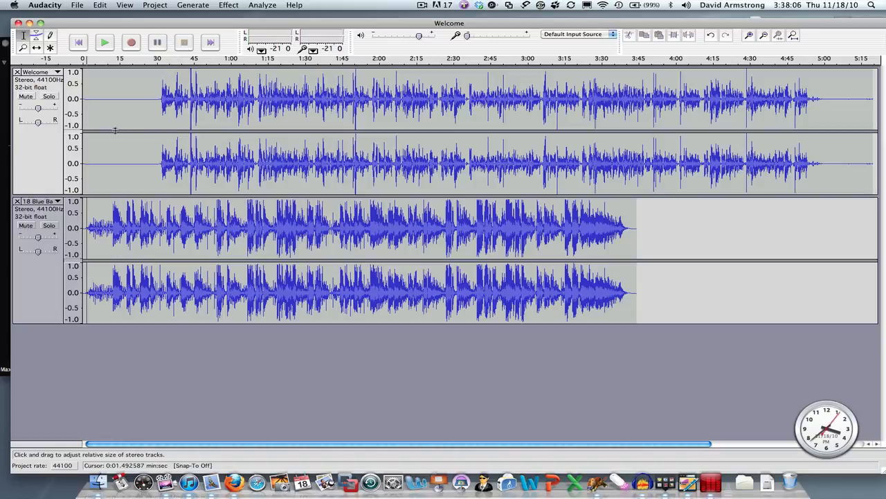
Step: Delete about 15 seconds and another 4 seconds of silence from the start of the Welcome track
{"action": "left_click_drag", "start_coordinate": [120, 96], "coordinate": [62, 107]}
{"action": "key", "text": "Delete"}
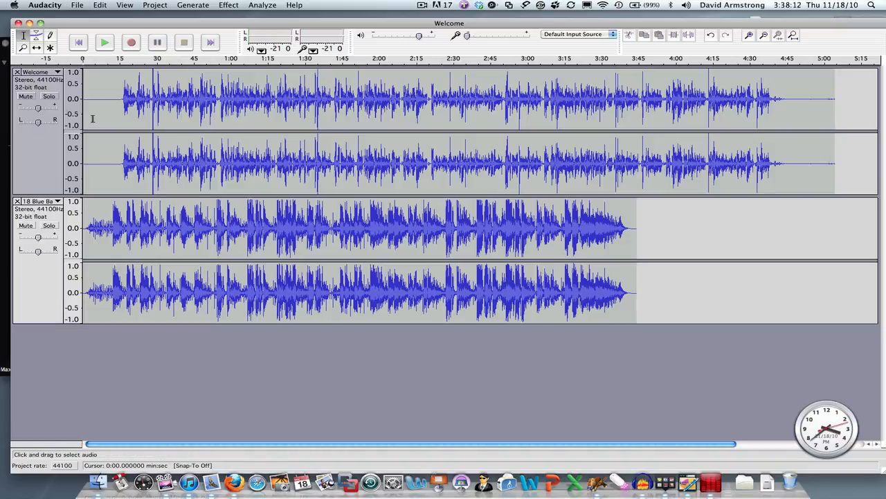
{"action": "left_click_drag", "start_coordinate": [92, 118], "coordinate": [81, 120]}
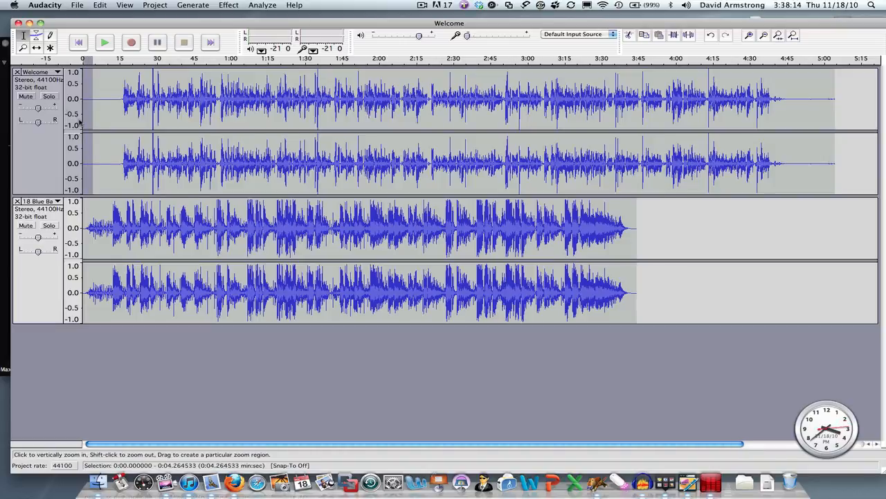
{"action": "key", "text": "Delete"}
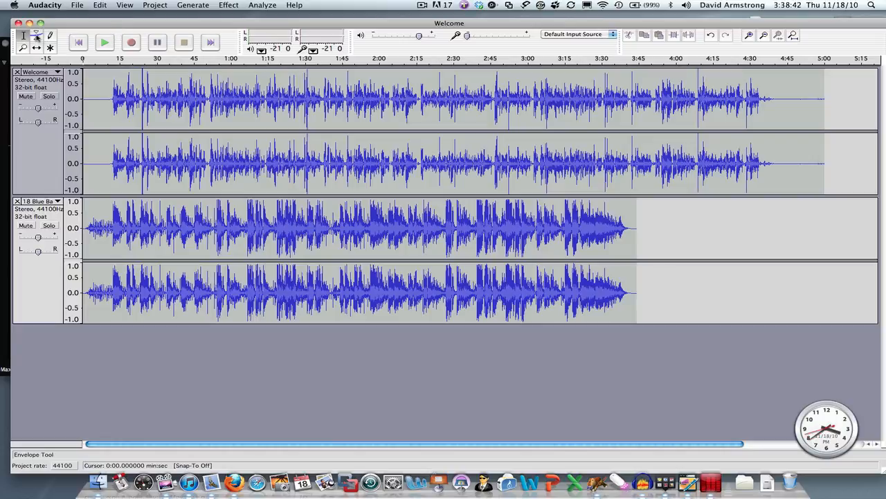
Step: Place the cursor at about 11 seconds in the 18 Blue Bayou track, just before the speech begins
{"action": "left_click", "coordinate": [36, 37]}
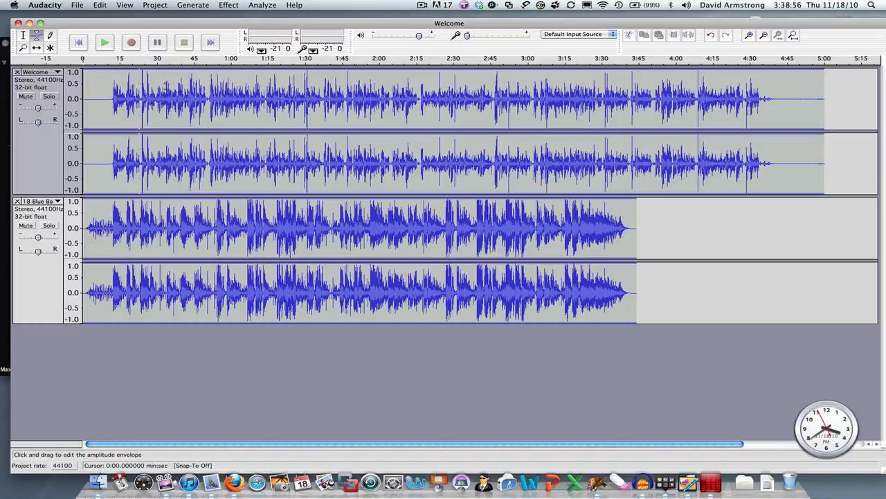
{"action": "left_click", "coordinate": [25, 36]}
{"action": "left_click", "coordinate": [99, 206]}
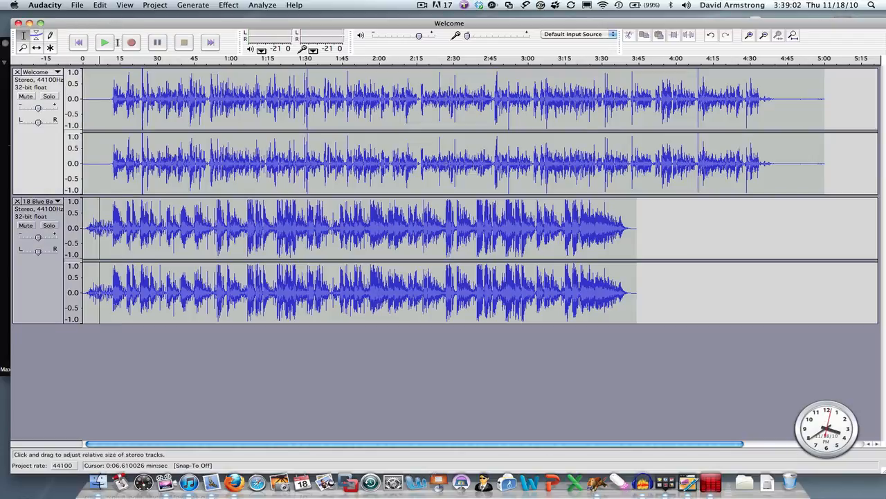
{"action": "left_click", "coordinate": [110, 207]}
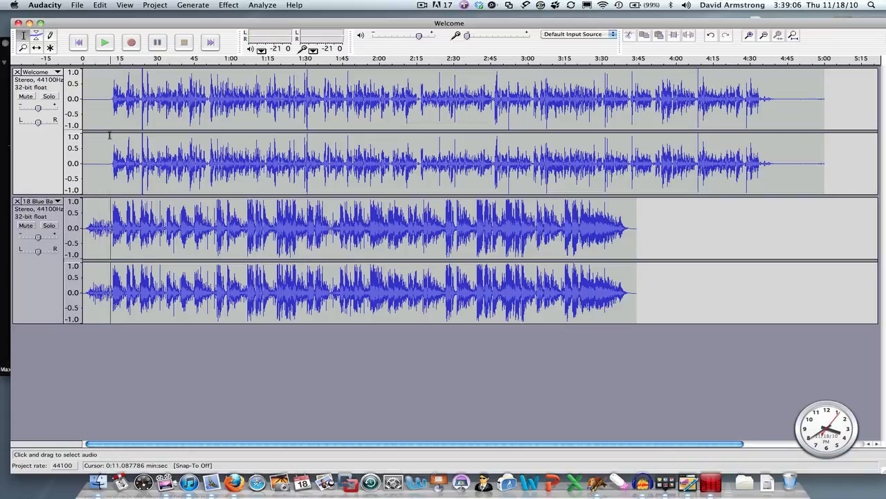
{"action": "left_click", "coordinate": [100, 5]}
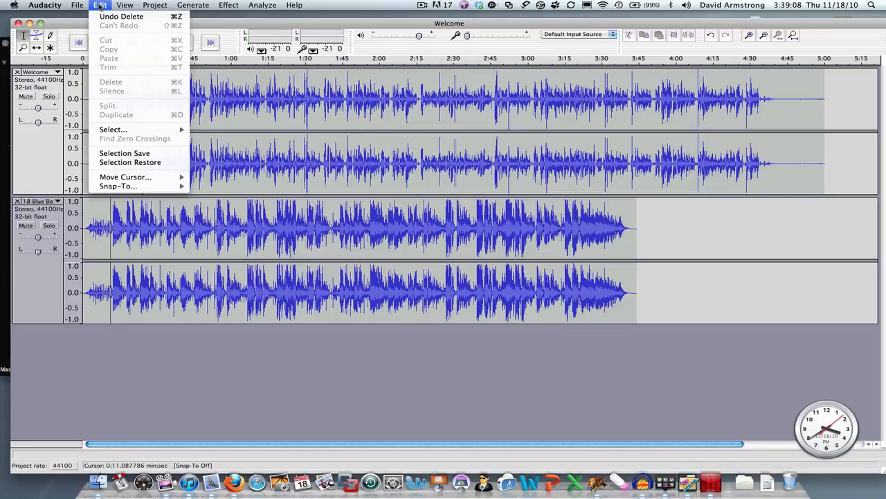
{"action": "mouse_move", "coordinate": [77, 5]}
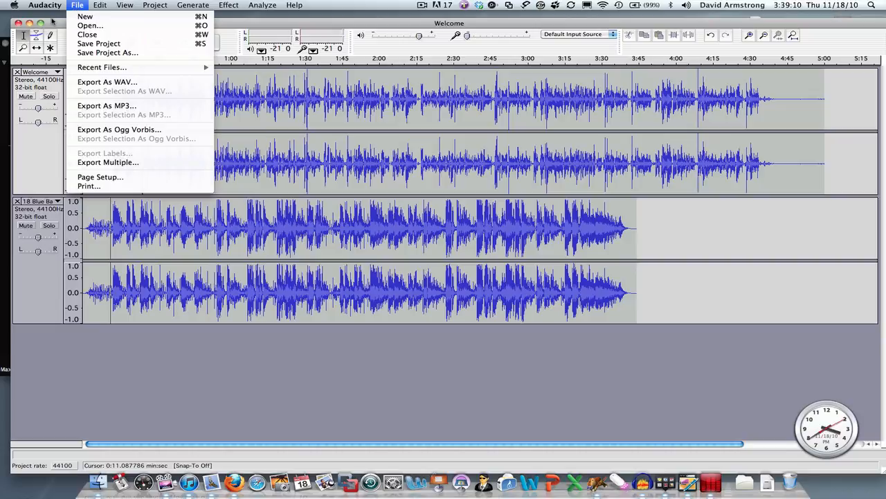
{"action": "left_click", "coordinate": [53, 22]}
Step: Shape the Blue Bayou track's volume with the Envelope tool, fading from full level at about 9 seconds to about 0.3 from 16 seconds onward
{"action": "left_click", "coordinate": [36, 38]}
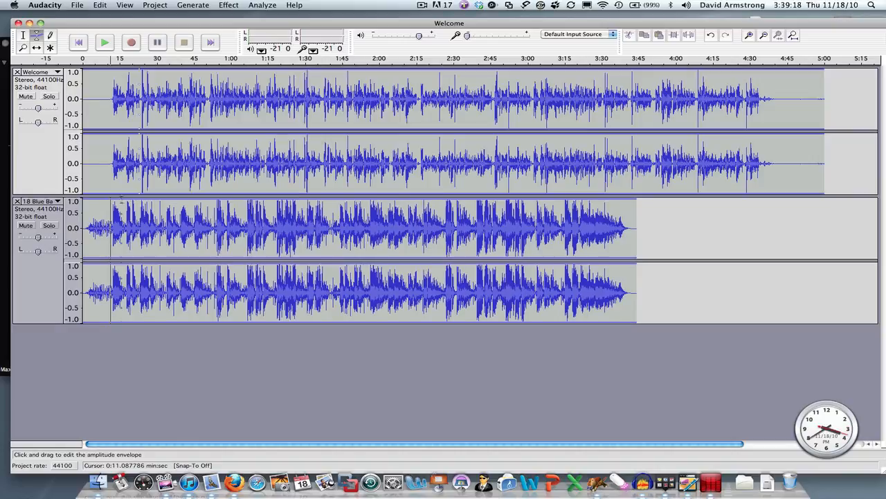
{"action": "mouse_move", "coordinate": [122, 202]}
{"action": "left_mouse_down"}
{"action": "mouse_move", "coordinate": [122, 219]}
{"action": "mouse_move", "coordinate": [106, 197]}
{"action": "left_mouse_up"}
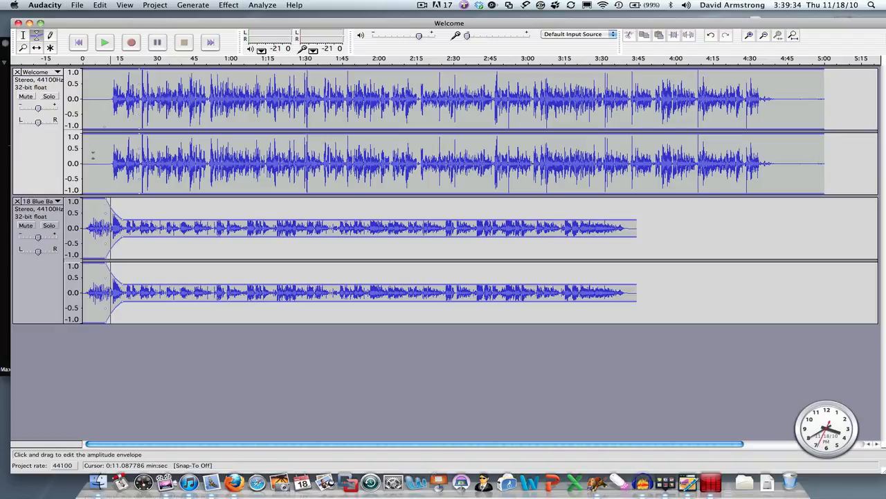
{"action": "left_click", "coordinate": [23, 35]}
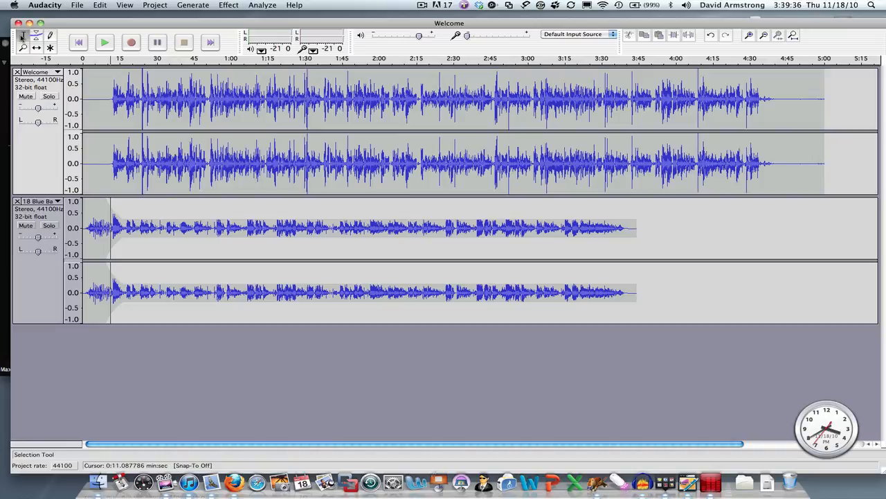
Step: Play the mix from about 0.85 seconds to check the music fade under the speech, and stop playback
{"action": "left_click", "coordinate": [84, 112]}
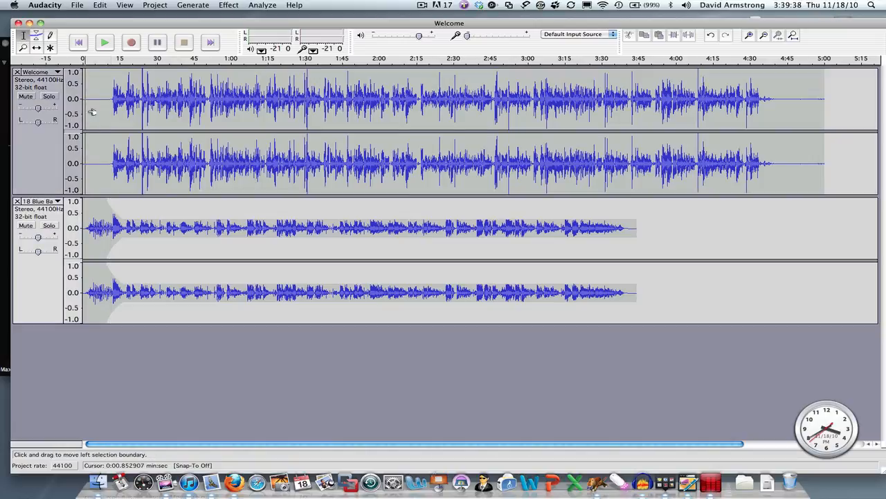
{"action": "left_click", "coordinate": [104, 43]}
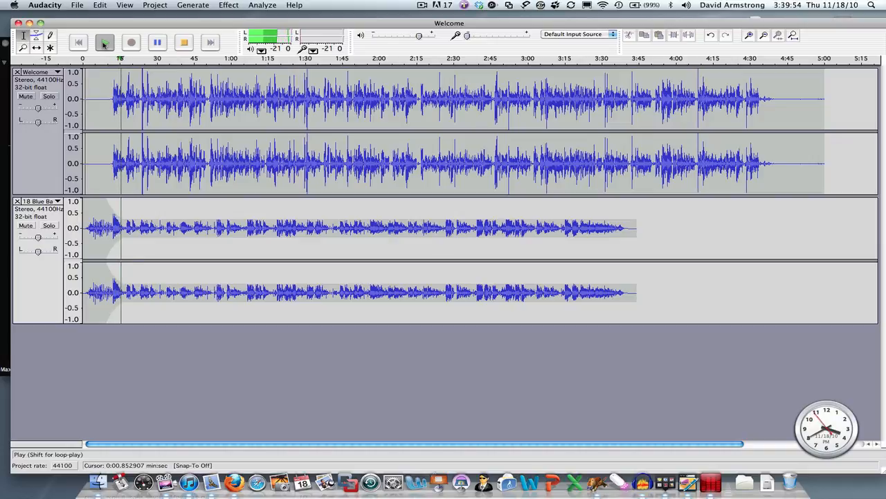
{"action": "left_click", "coordinate": [185, 43]}
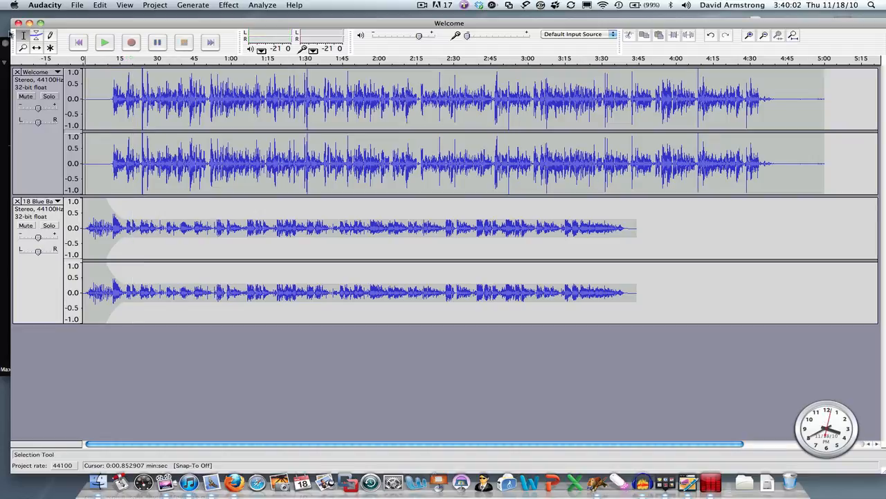
Step: Lower the Blue Bayou track's volume envelope to about 0.1 from about 16 seconds onward with the Envelope tool
{"action": "left_click", "coordinate": [37, 36]}
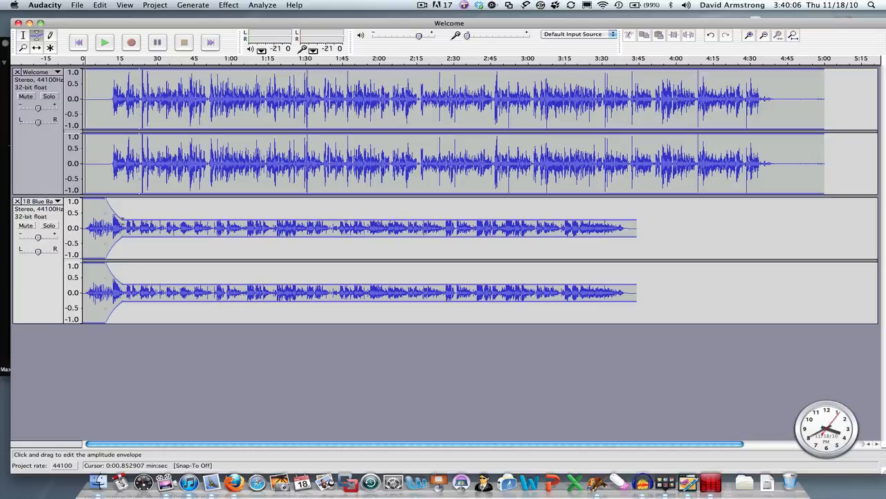
{"action": "left_click_drag", "start_coordinate": [122, 220], "coordinate": [123, 225]}
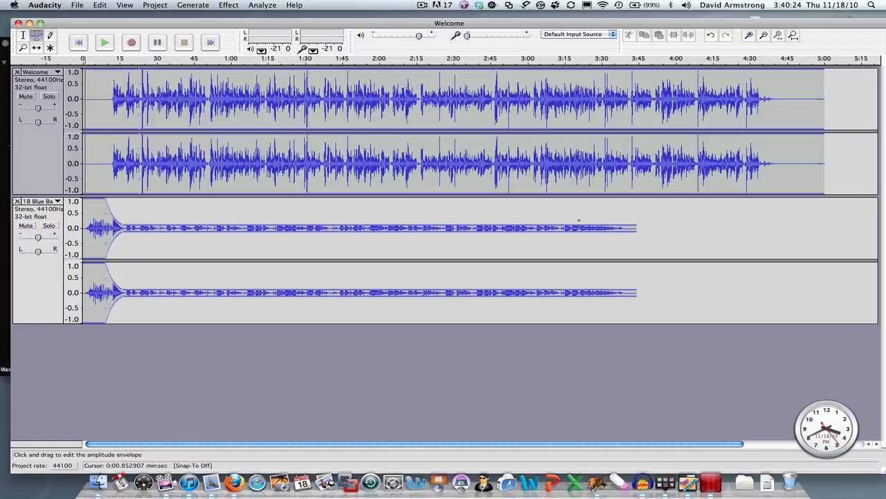
Step: Try raising the Blue Bayou track's envelope to nearly full level at about 3:23, and bring that point back down to the low background level
{"action": "left_click_drag", "start_coordinate": [578, 221], "coordinate": [585, 200]}
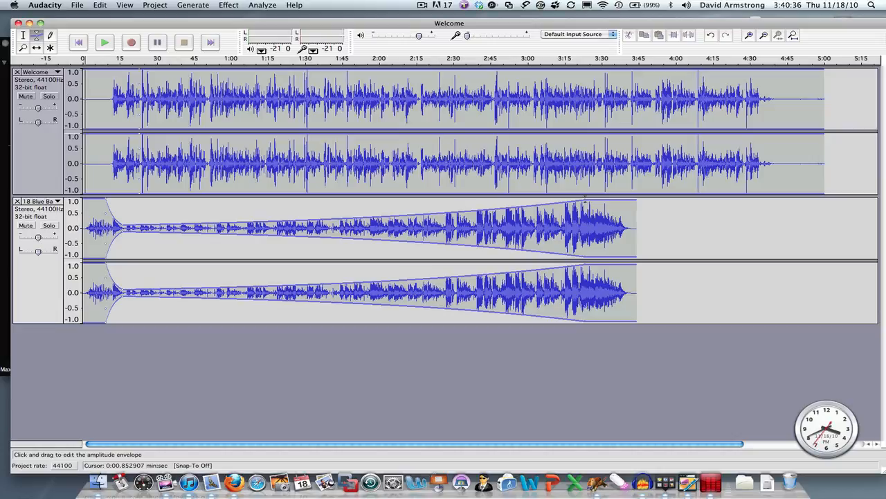
{"action": "left_click_drag", "start_coordinate": [585, 199], "coordinate": [585, 220]}
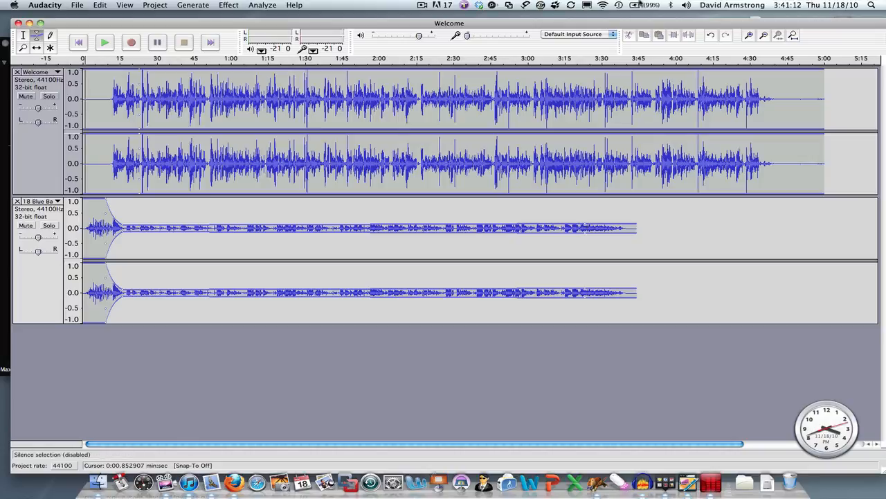
{"action": "left_click", "coordinate": [422, 5]}
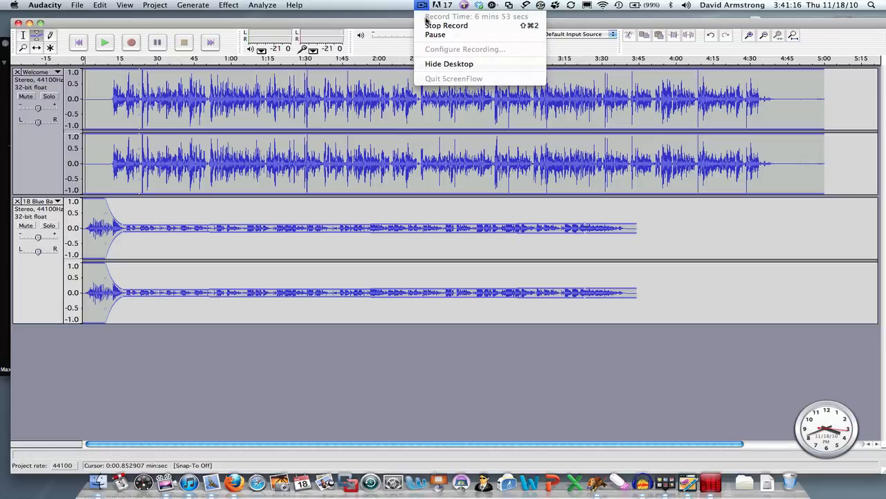